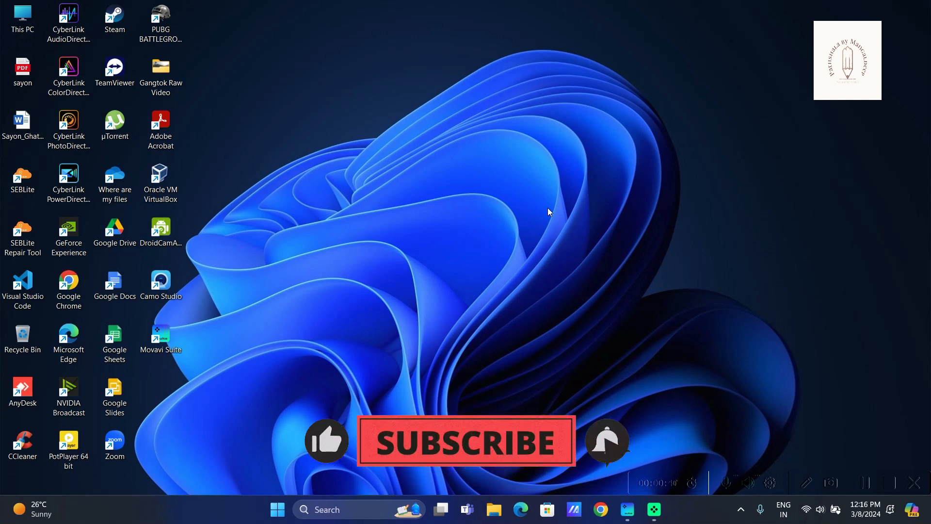
# - Open Chrome and Google 'bluestacks'
pyautogui.click(601, 510)
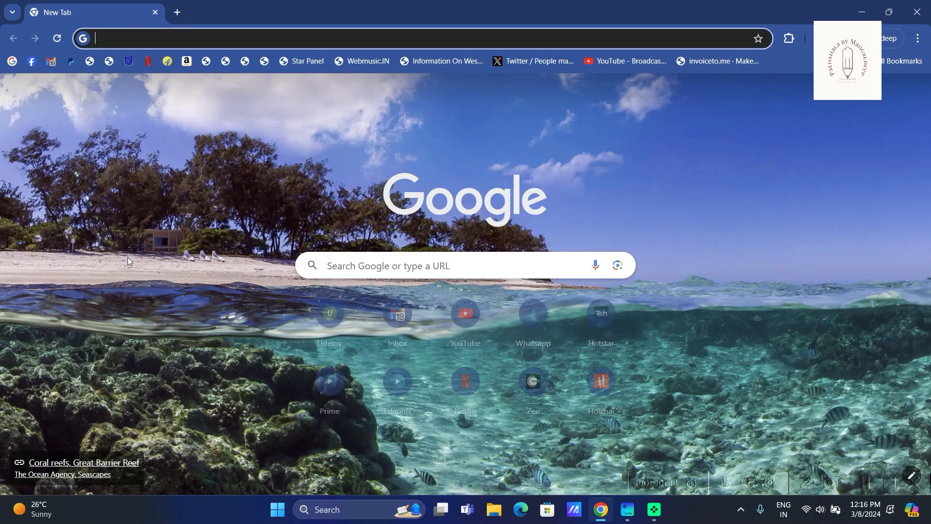
pyautogui.click(12, 61)
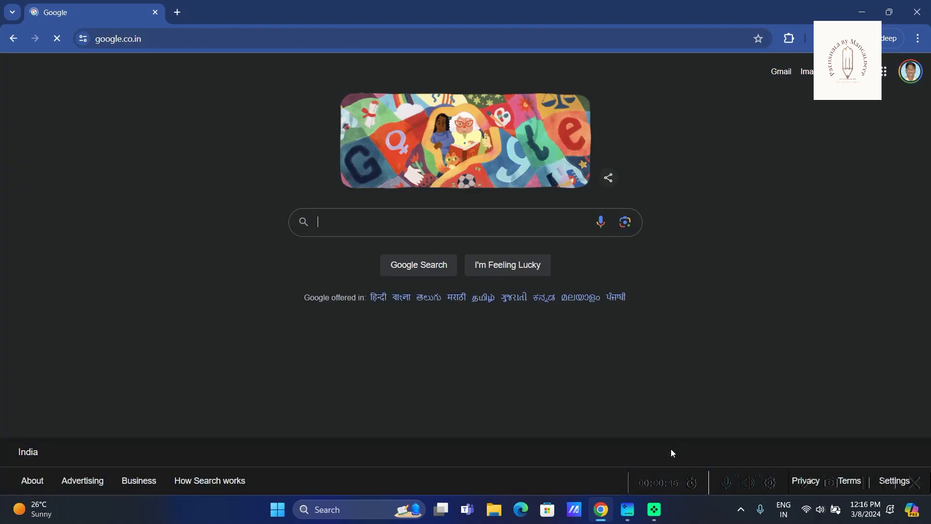
pyautogui.click(427, 223)
pyautogui.write('blue')
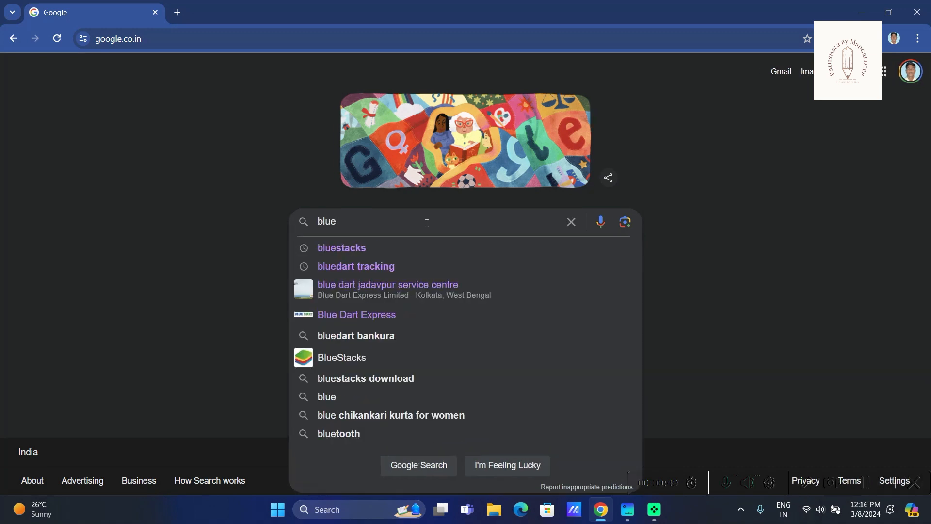
pyautogui.click(379, 250)
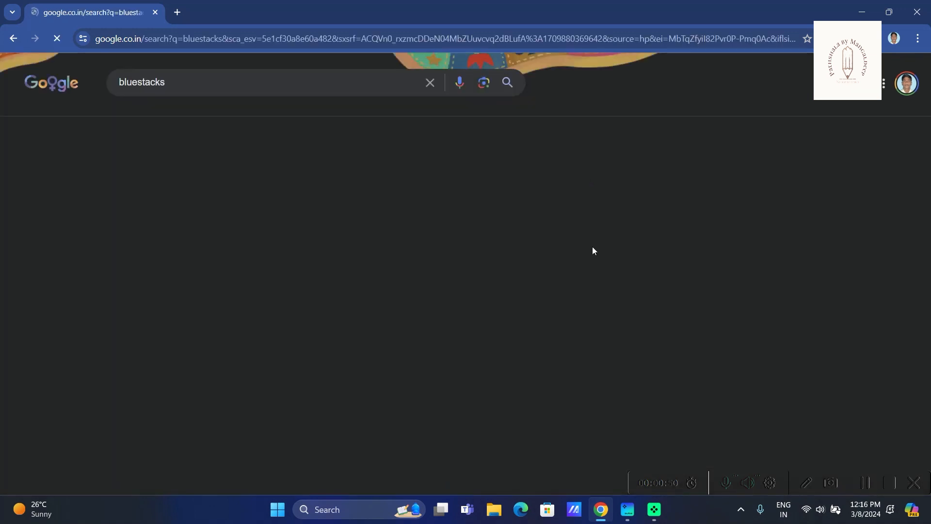
# - Download the BlueStacks 10 installer from bluestacks.com and run it
pyautogui.click(190, 300)
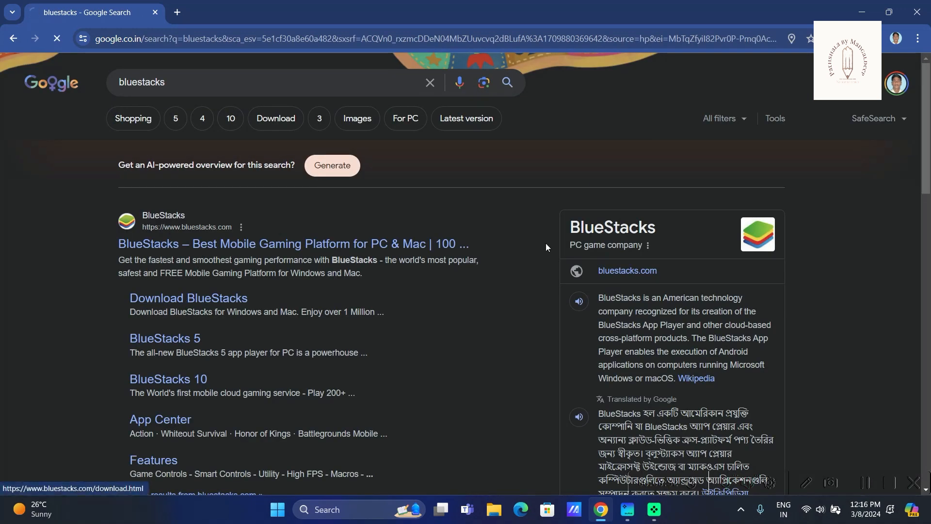
pyautogui.click(641, 281)
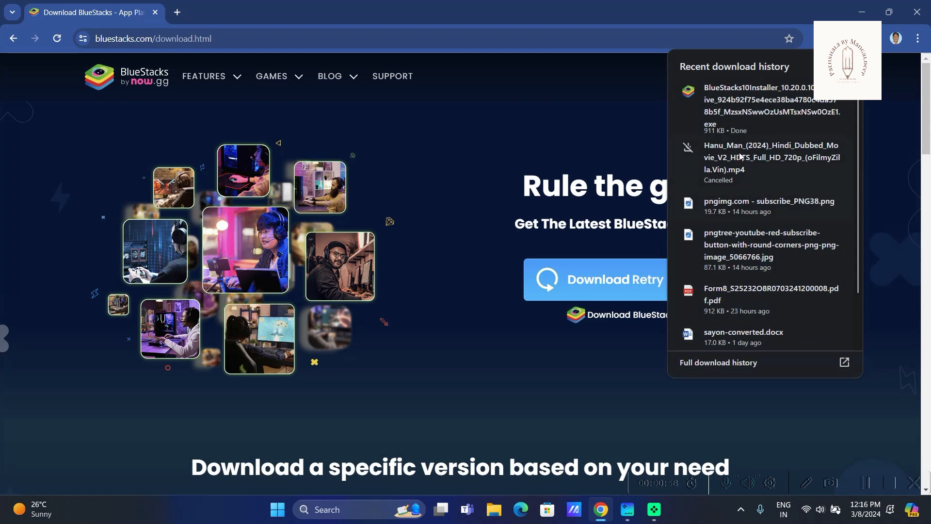
pyautogui.click(743, 102)
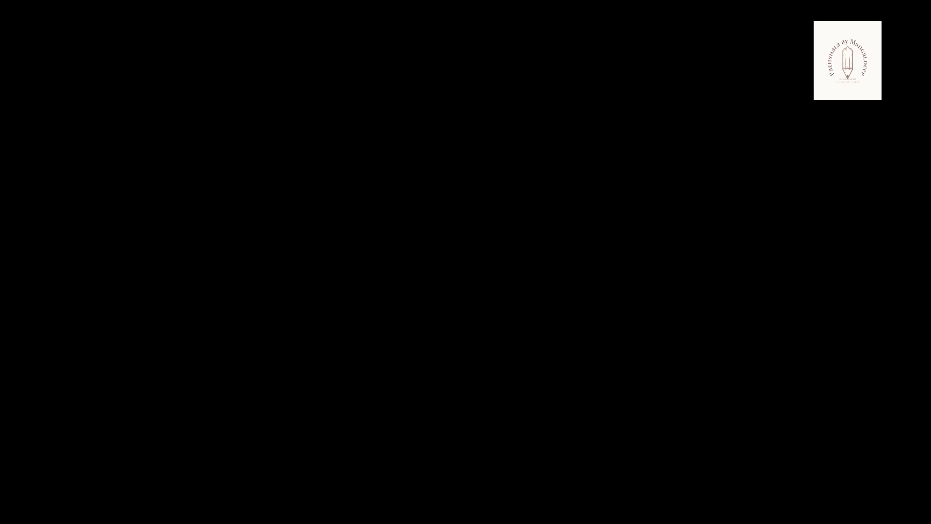
# - Approve the installer, accept the terms to install BlueStacks, and close Chrome
pyautogui.click(413, 357)
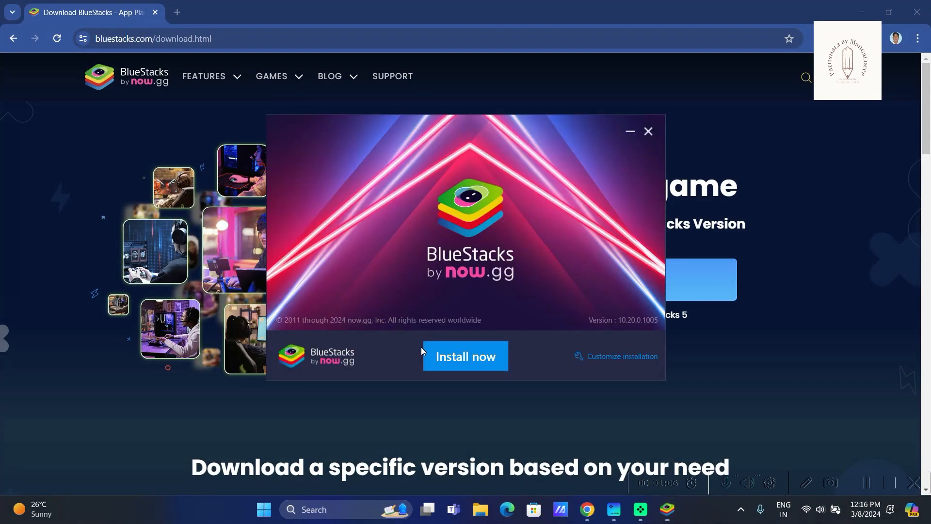
pyautogui.click(462, 360)
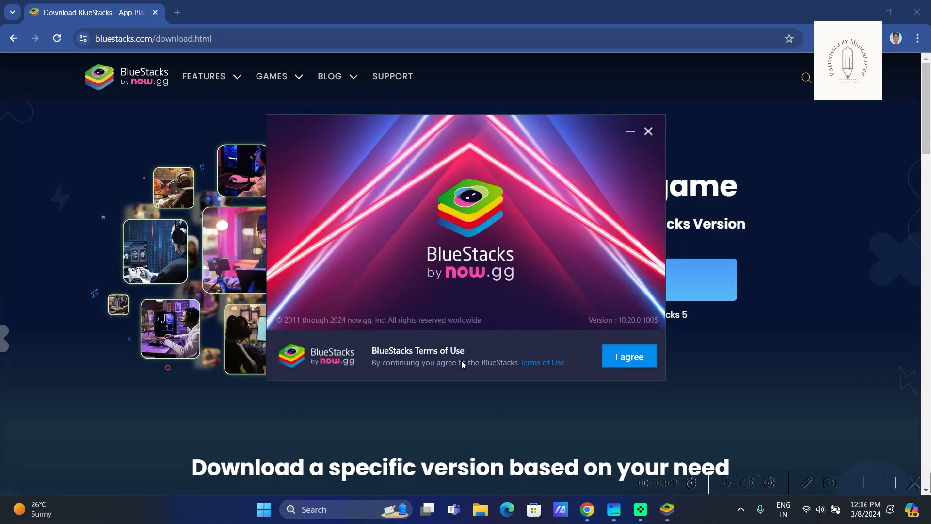
pyautogui.click(620, 363)
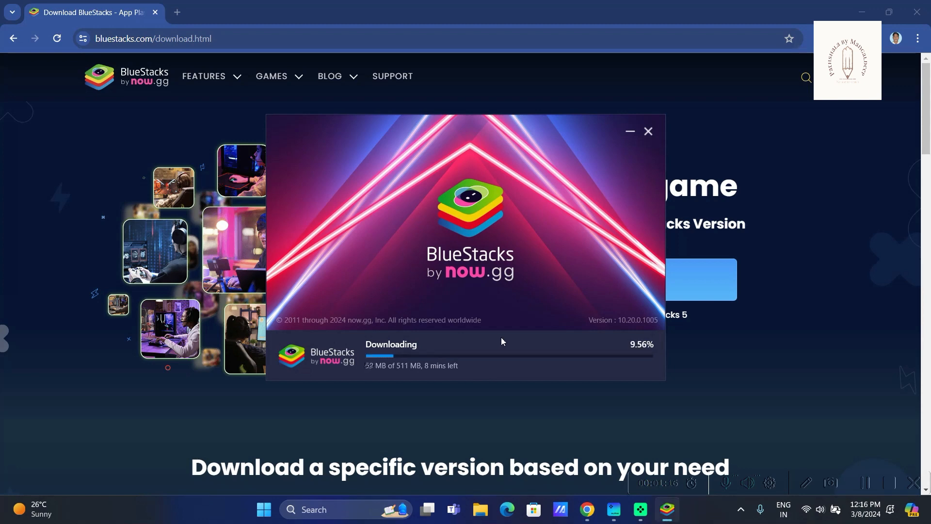
pyautogui.click(917, 10)
pyautogui.click(917, 11)
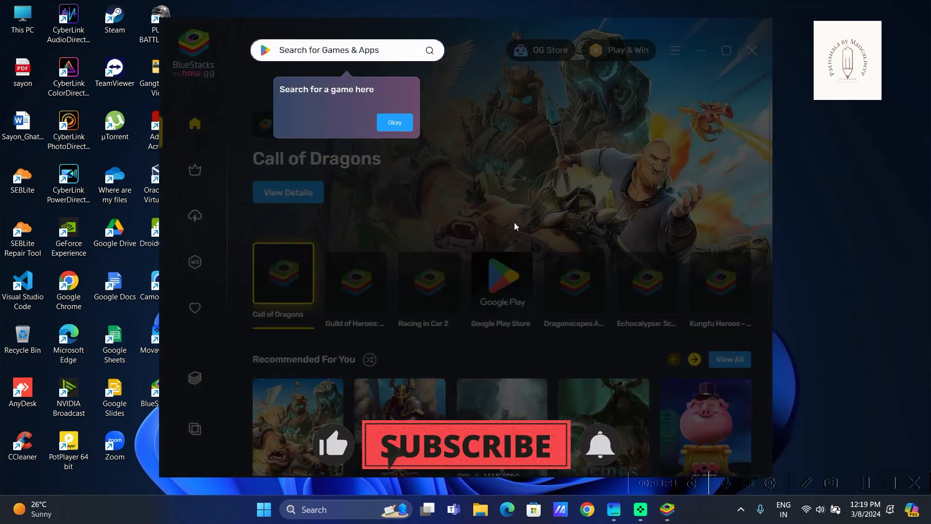
# - Dismiss the three onboarding tips and maximise the BlueStacks window
pyautogui.click(394, 122)
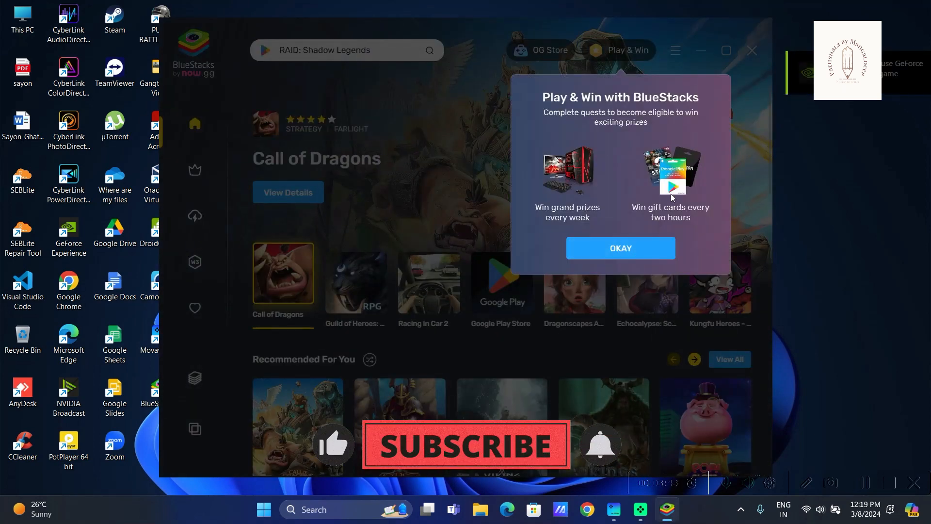
pyautogui.click(630, 251)
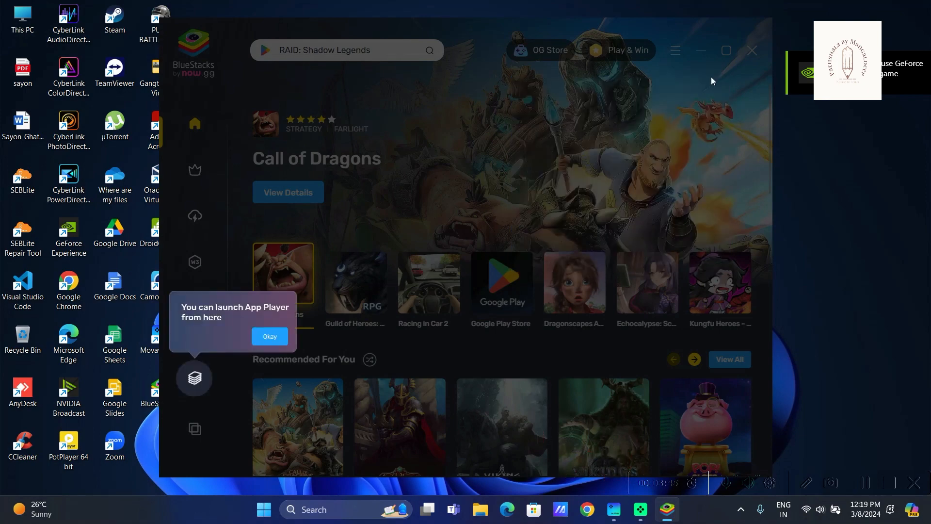
pyautogui.click(264, 337)
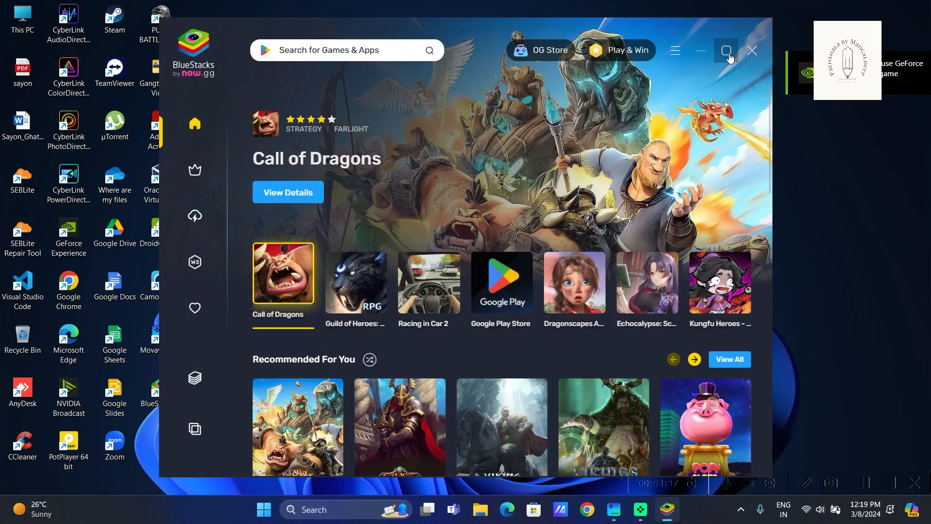
pyautogui.click(726, 49)
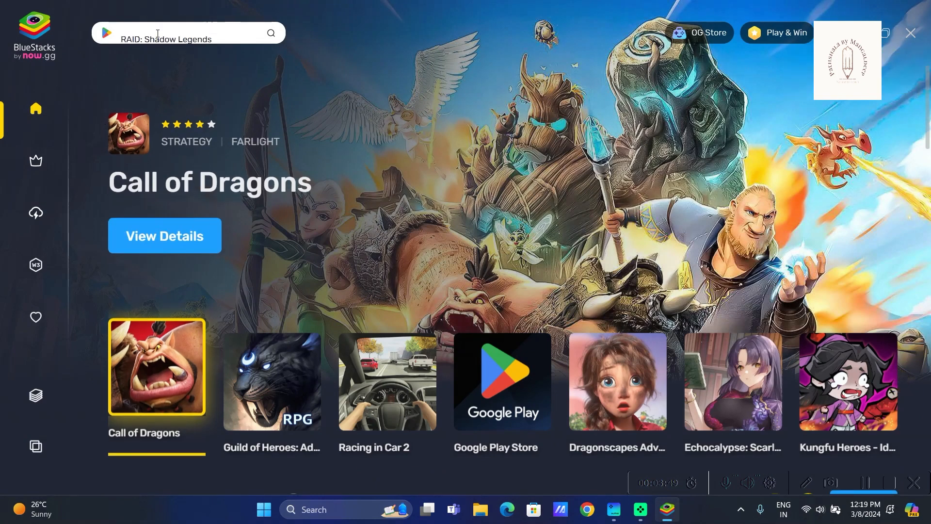
pyautogui.moveTo(49, 135)
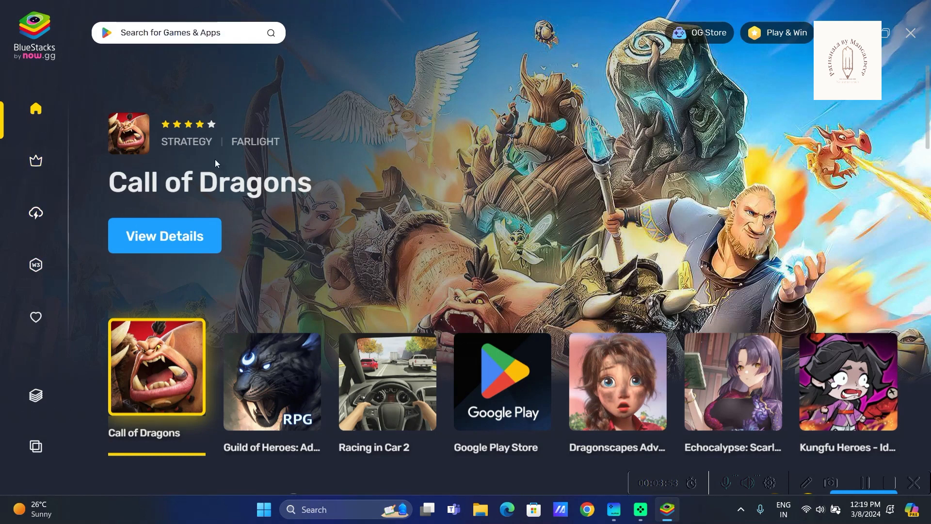
pyautogui.click(181, 30)
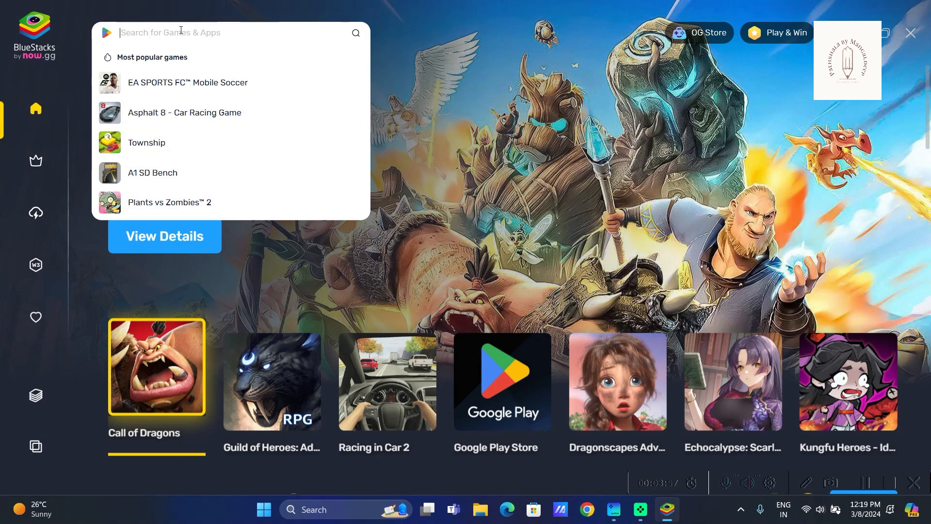
# - Search BlueStacks for 'clash of clans' and browse the results
pyautogui.write('ca')
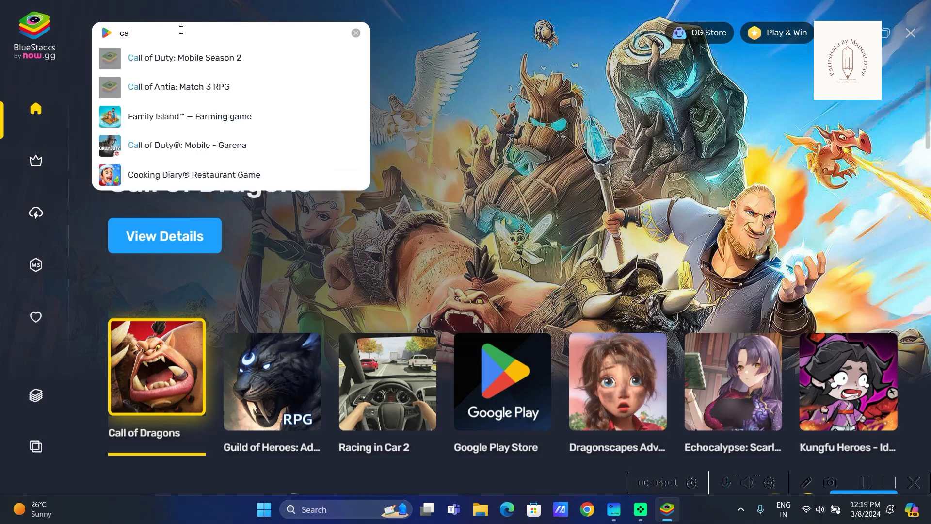
pyautogui.press('BackSpace')
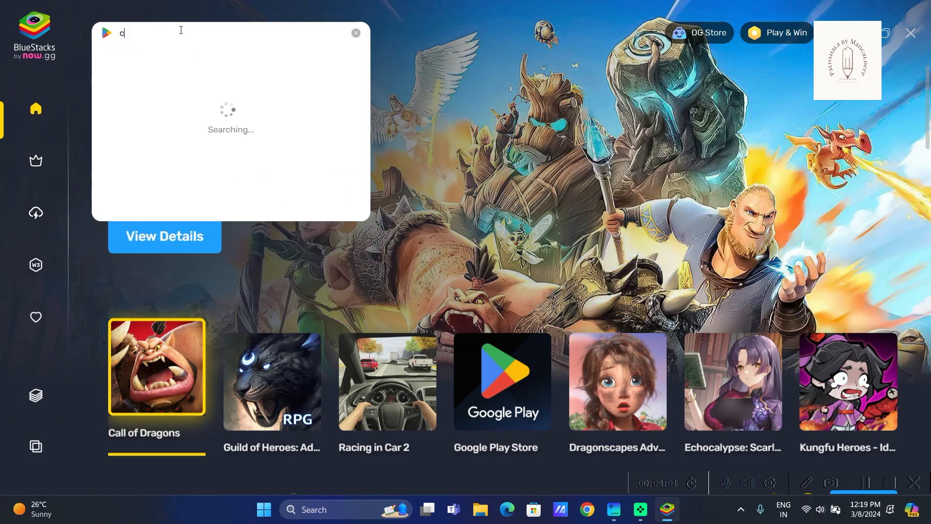
pyautogui.write('lash of cal')
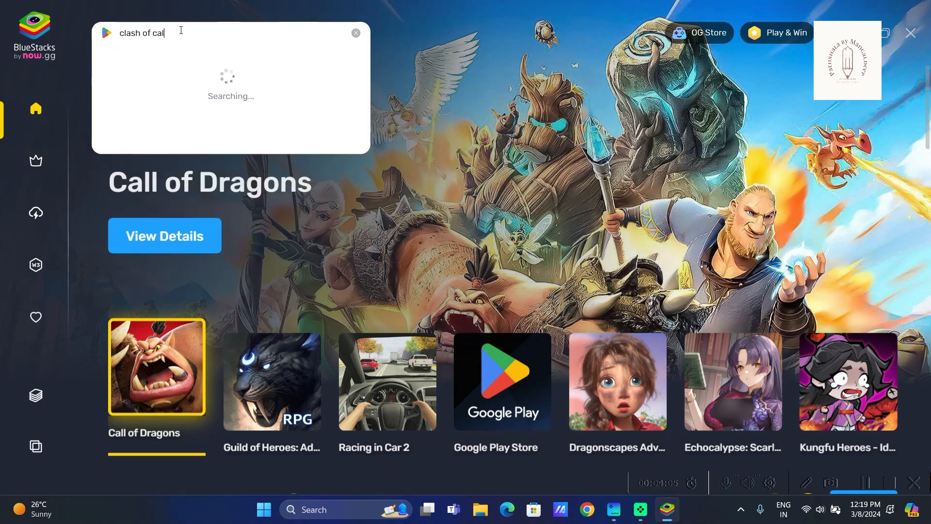
pyautogui.press('BackSpace')
pyautogui.press('BackSpace')
pyautogui.write('lans')
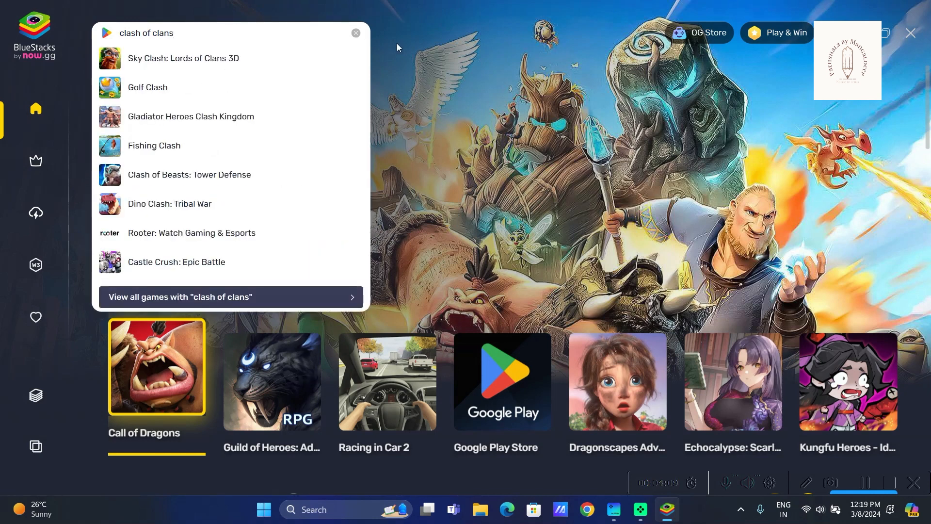
pyautogui.press('Return')
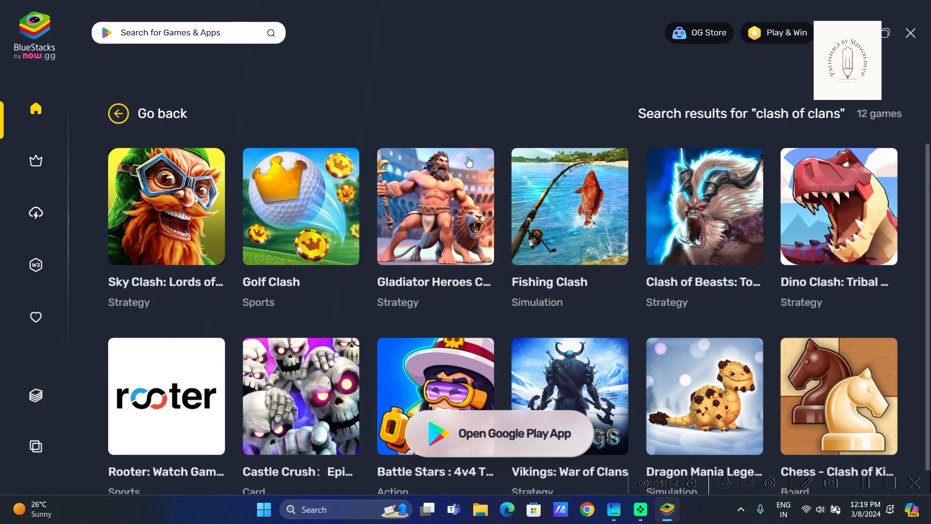
pyautogui.scroll(-1, 608, 363)
pyautogui.scroll(1, 607, 363)
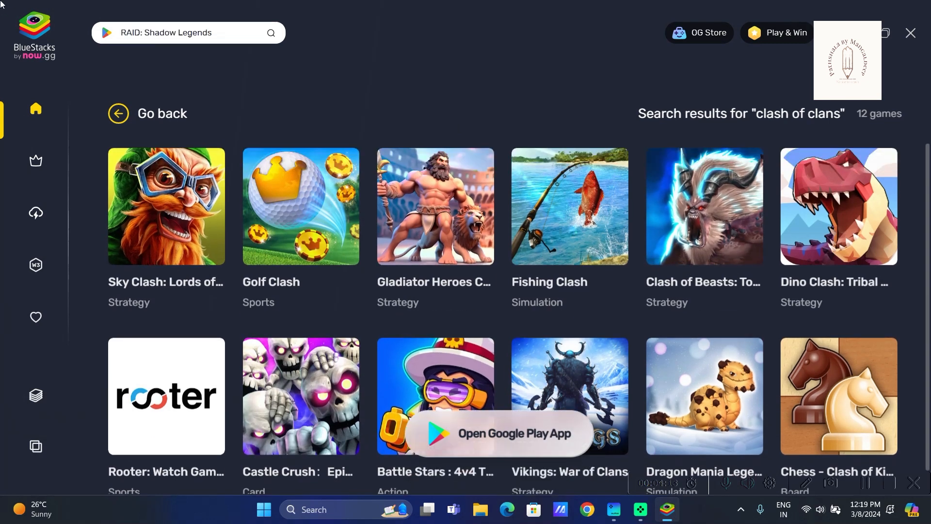
# - Run a new search for 'coc' and scroll through its 12 results
pyautogui.click(214, 30)
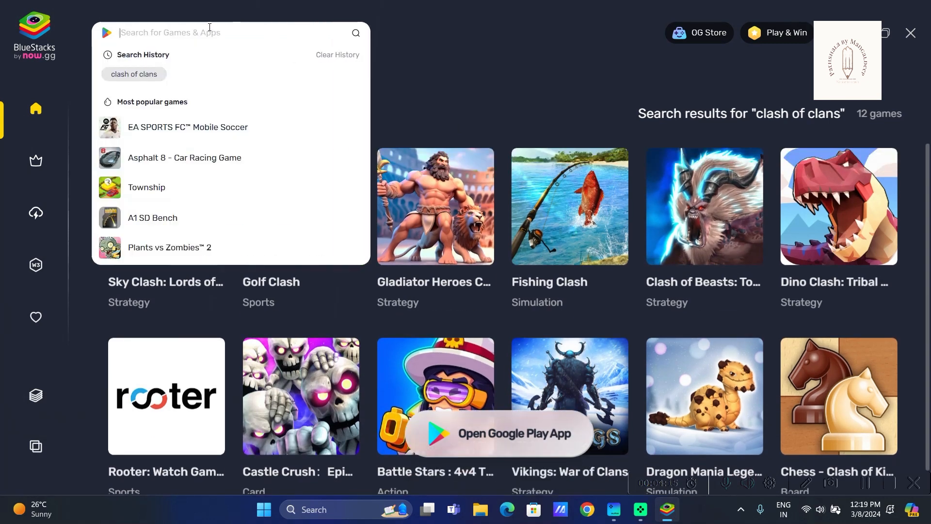
pyautogui.write('coc')
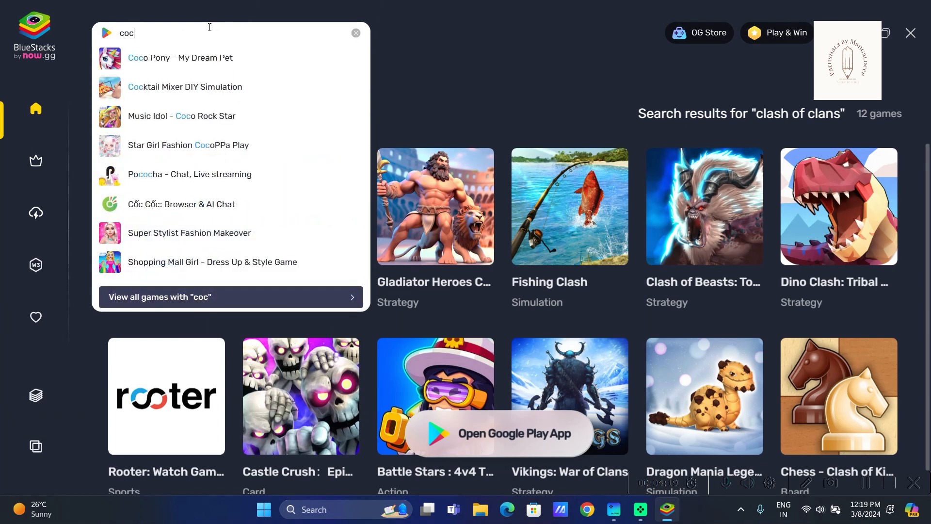
pyautogui.press('Return')
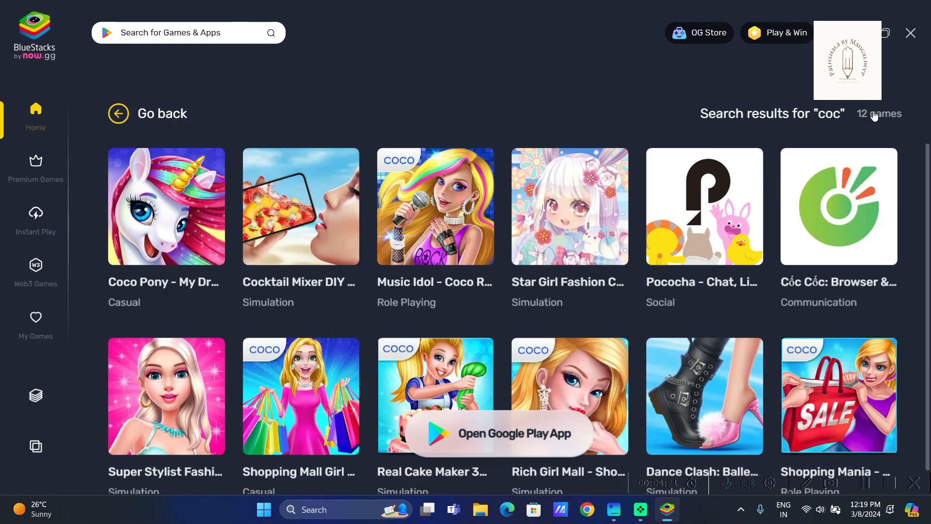
pyautogui.click(709, 40)
pyautogui.scroll(-1, 788, 188)
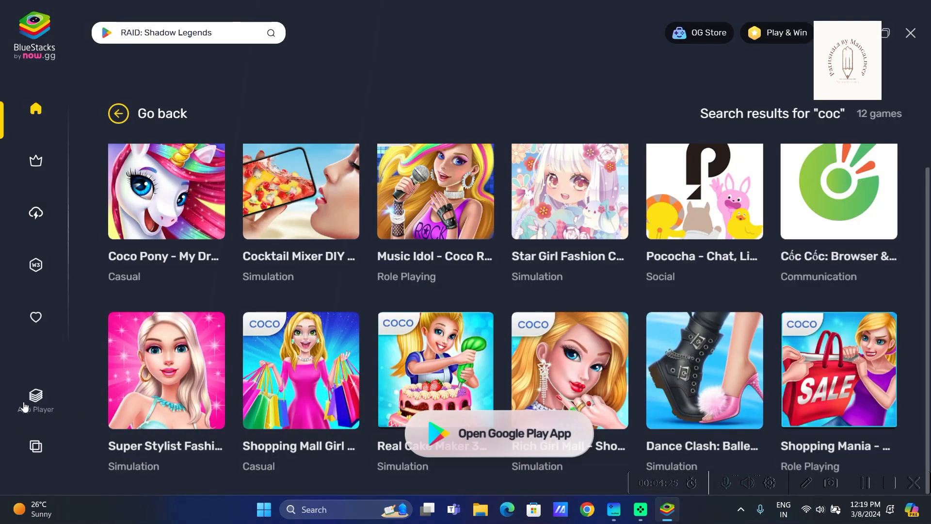
# - Launch Google Play and begin signing in with the account e-mail
pyautogui.click(524, 435)
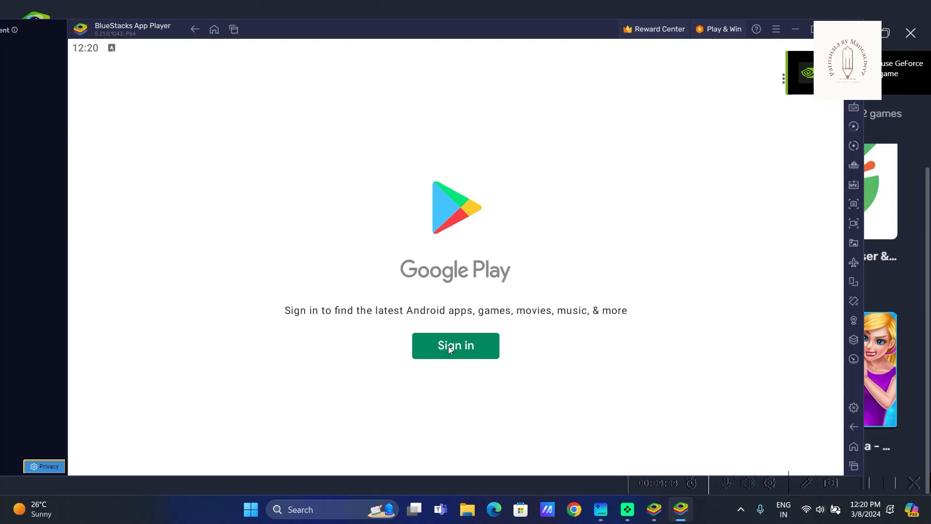
pyautogui.click(457, 355)
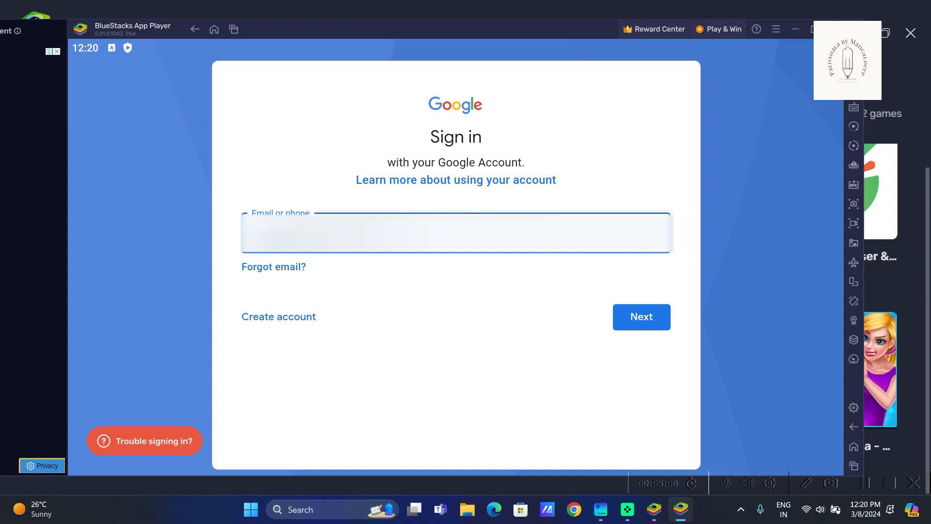
# - Submit the e-mail and password, agree to Google's terms, and accept the backup settings
pyautogui.click(645, 316)
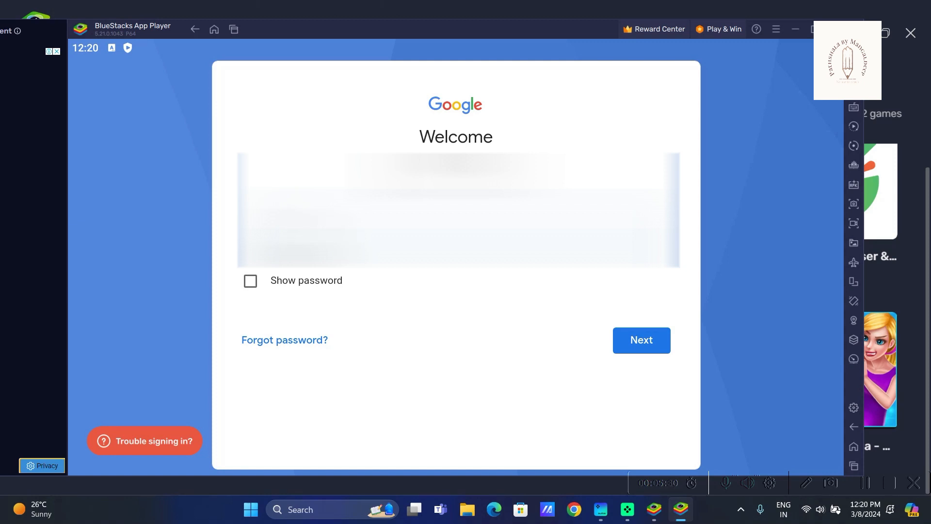
pyautogui.click(628, 343)
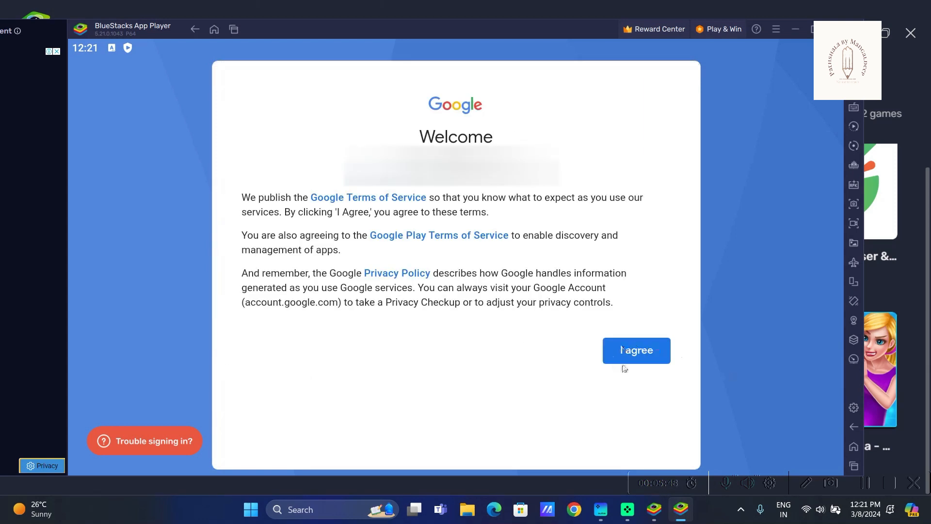
pyautogui.click(639, 353)
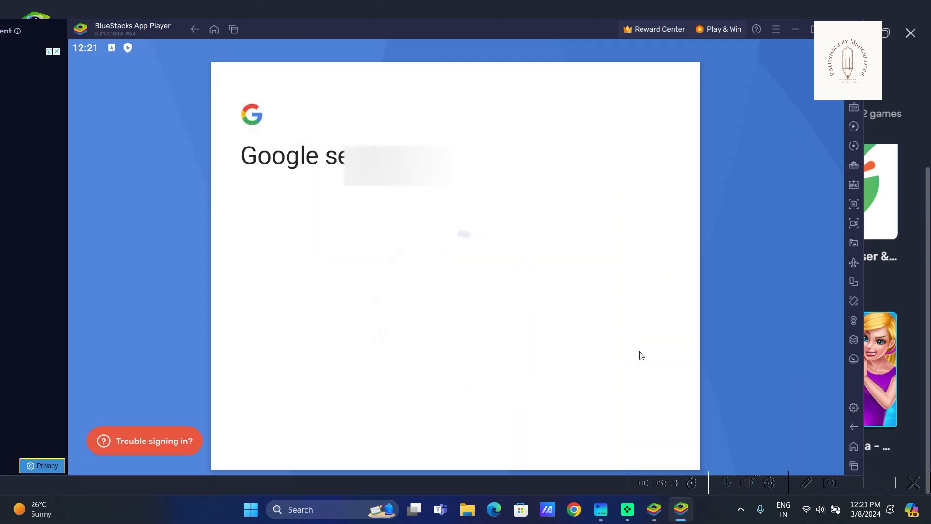
pyautogui.scroll(-2, 454, 381)
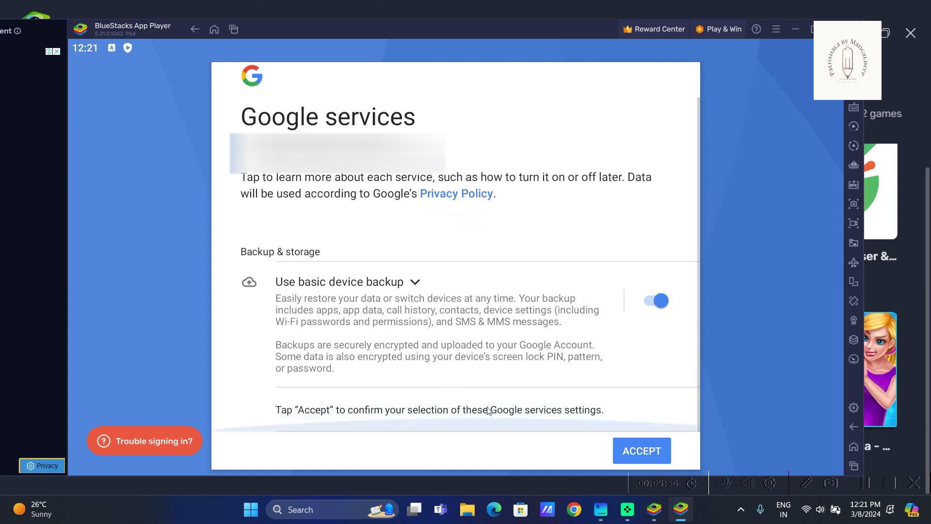
pyautogui.click(633, 456)
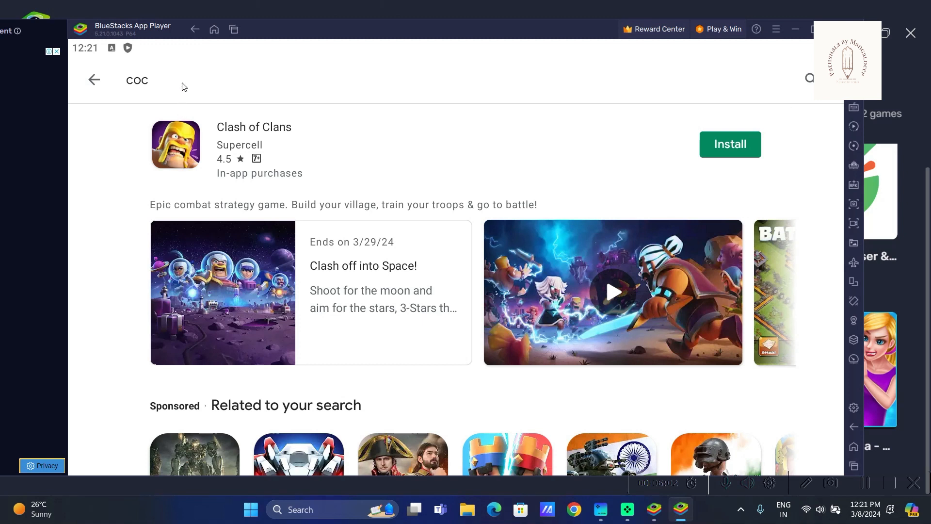
# - Install Clash of Clans, then search 'call off' and view Call of Duty: Mobile details
pyautogui.click(735, 149)
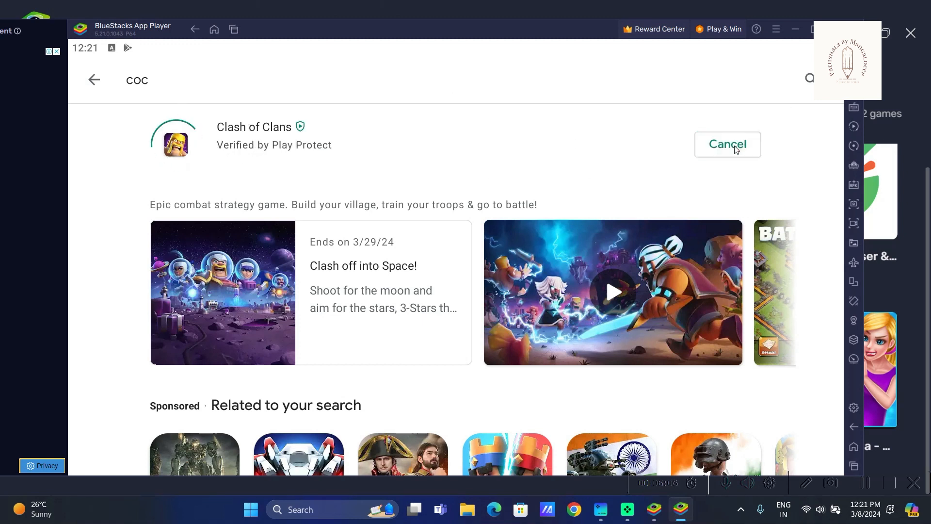
pyautogui.click(184, 84)
pyautogui.press('BackSpace')
pyautogui.press('BackSpace')
pyautogui.press('BackSpace')
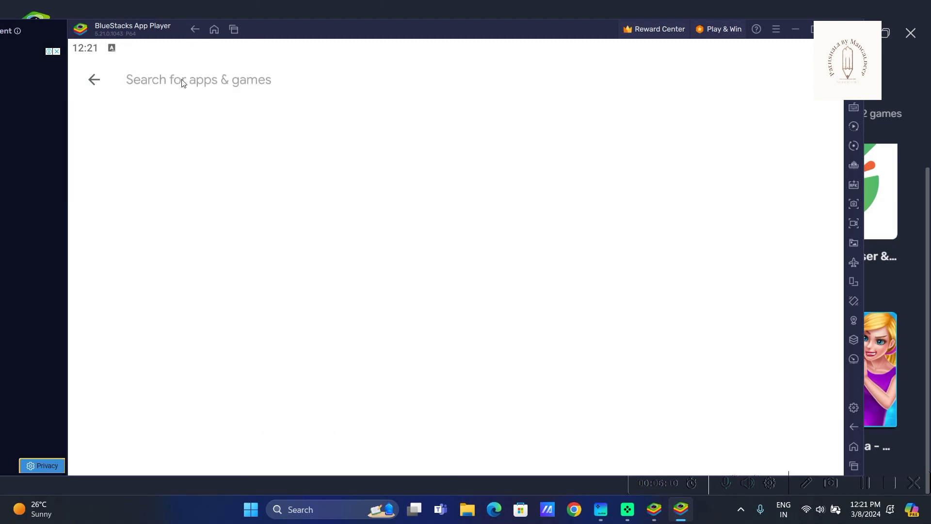
pyautogui.write('call of')
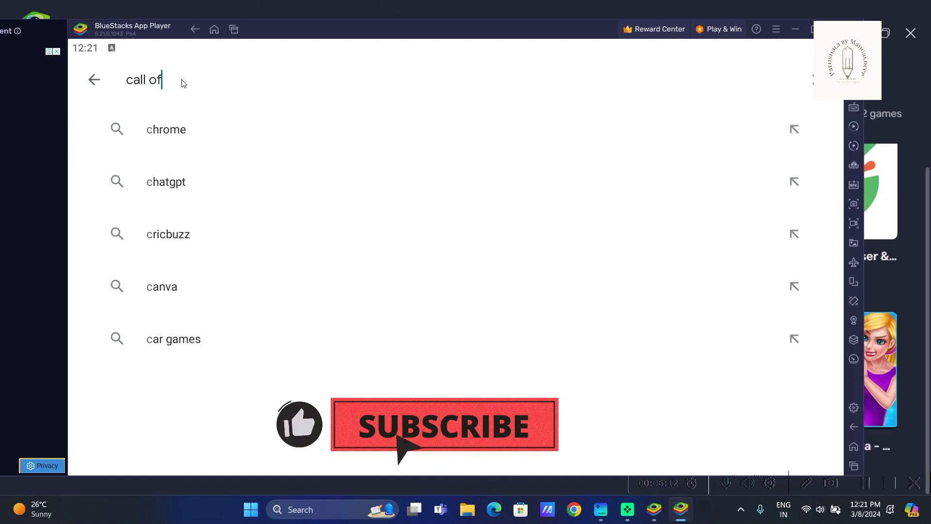
pyautogui.write('f')
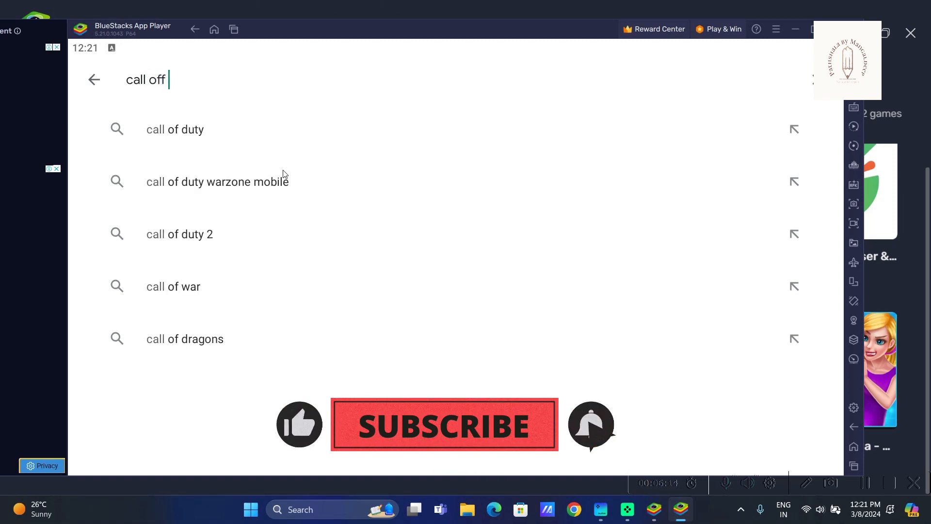
pyautogui.click(284, 173)
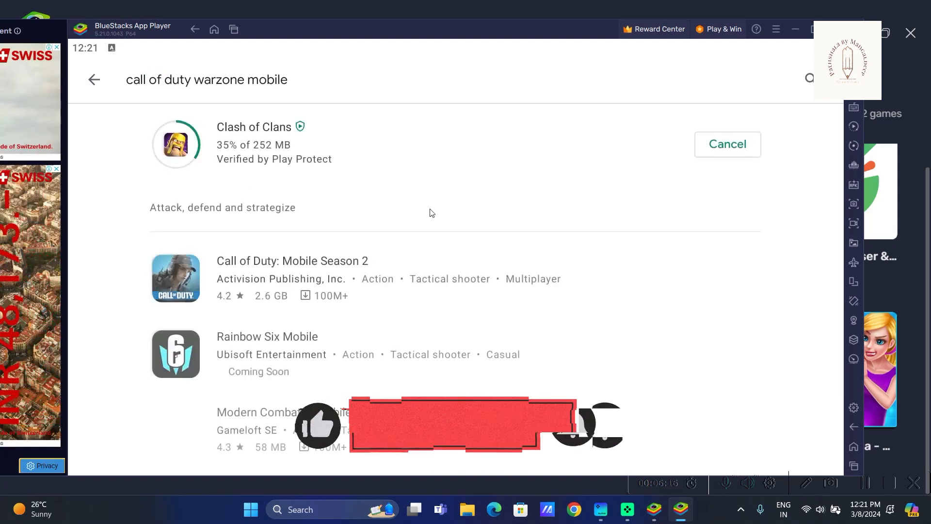
pyautogui.click(338, 264)
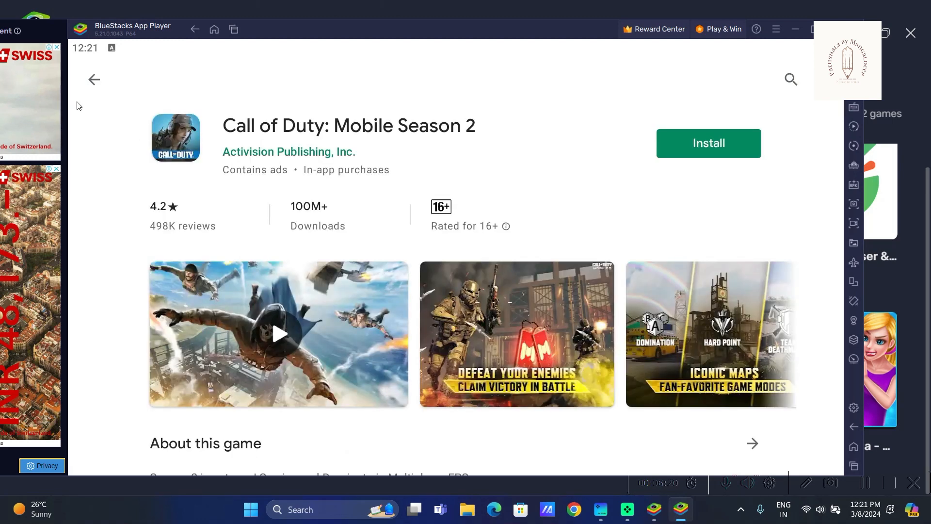
pyautogui.click(92, 80)
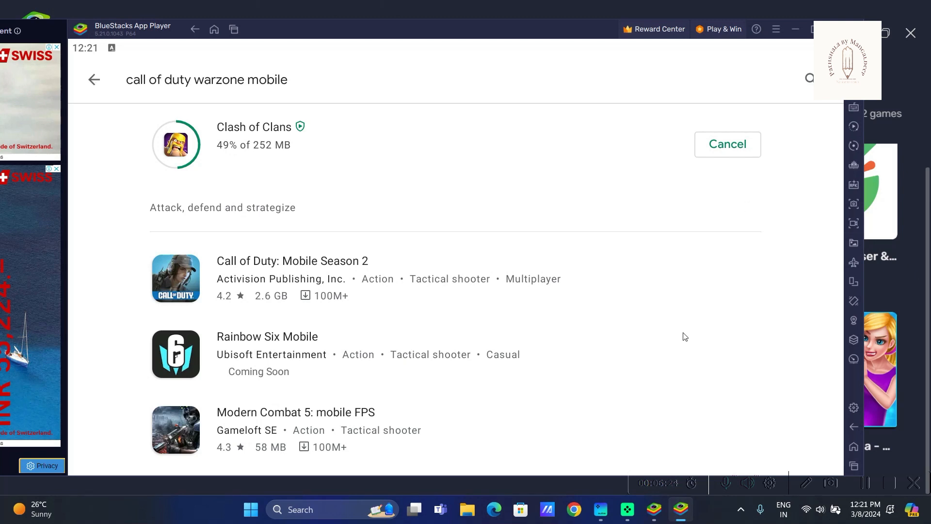
pyautogui.scroll(-5, 490, 376)
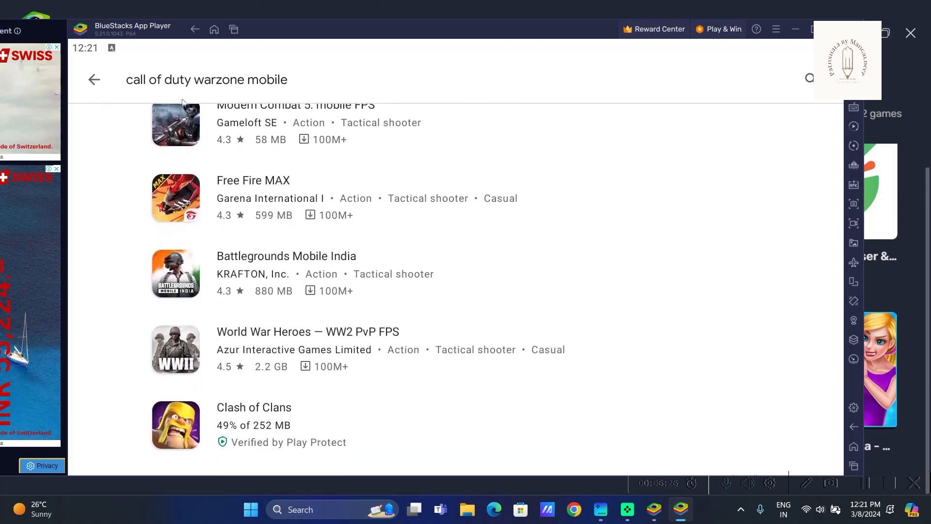
# - Search for WhatsApp, scroll its results, and return to the Apps home page
pyautogui.click(333, 83)
pyautogui.press('BackSpace')
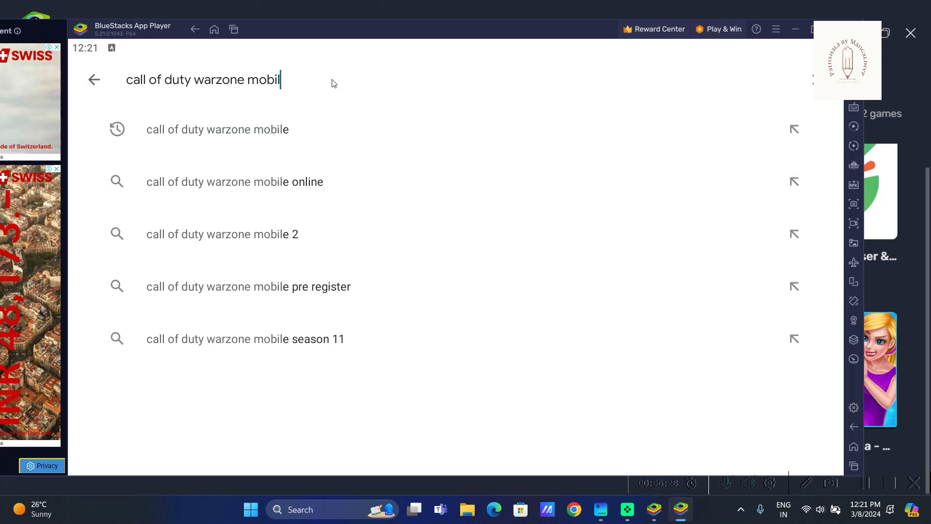
pyautogui.press('BackSpace')
pyautogui.press('BackSpace')
pyautogui.press('BackSpace')
pyautogui.press('BackSpace')
pyautogui.press('BackSpace')
pyautogui.press('BackSpace')
pyautogui.press('BackSpace')
pyautogui.press('BackSpace')
pyautogui.press('BackSpace')
pyautogui.press('BackSpace')
pyautogui.write('whats')
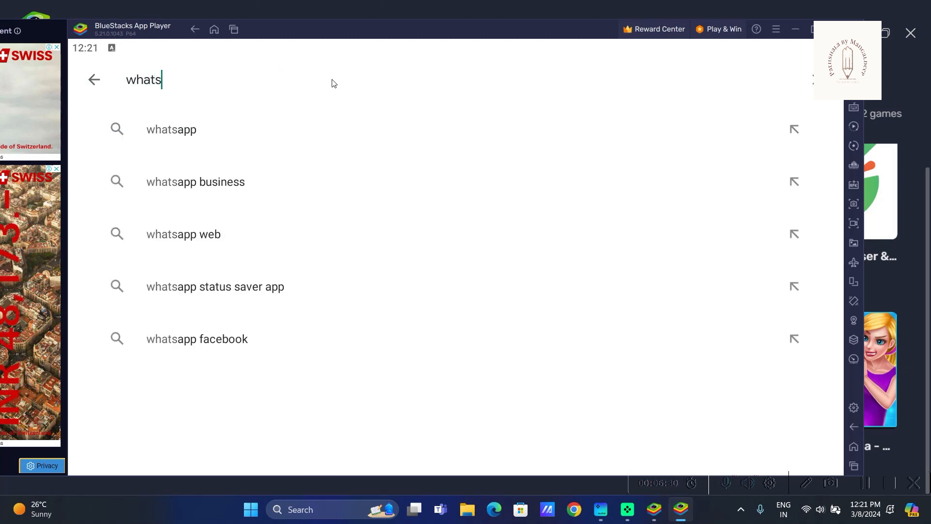
pyautogui.click(225, 127)
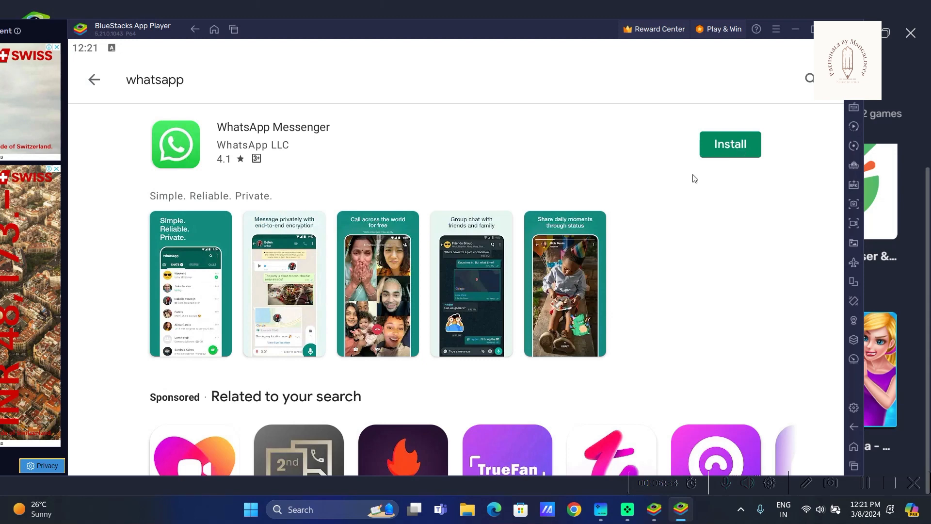
pyautogui.scroll(-5, 416, 316)
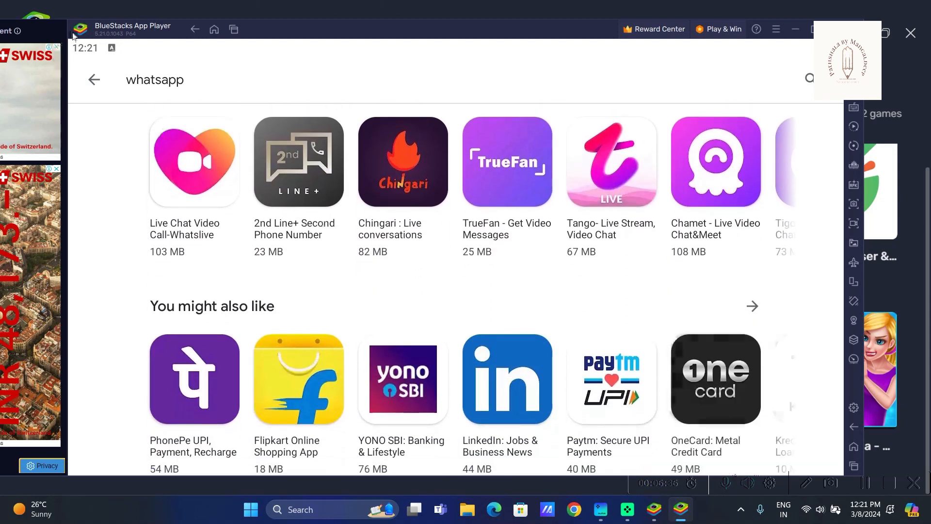
pyautogui.click(93, 80)
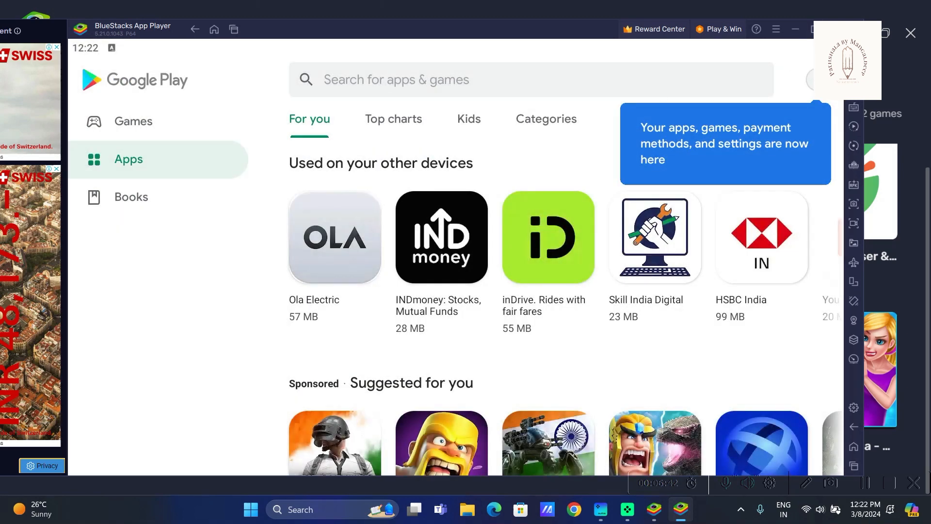
# - Leave Google Play, launch Clash of Clans, dismiss the fullscreen tip and accept the Important Notice
pyautogui.click(196, 30)
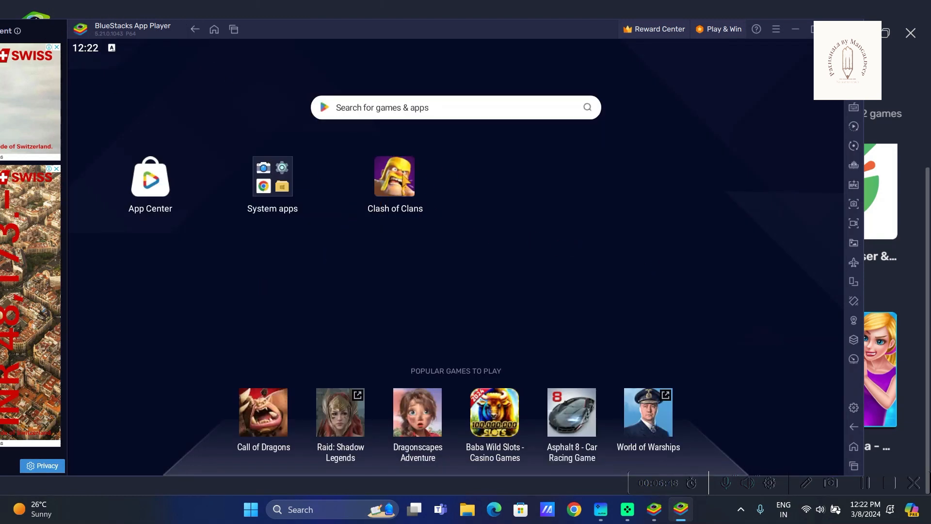
pyautogui.click(394, 177)
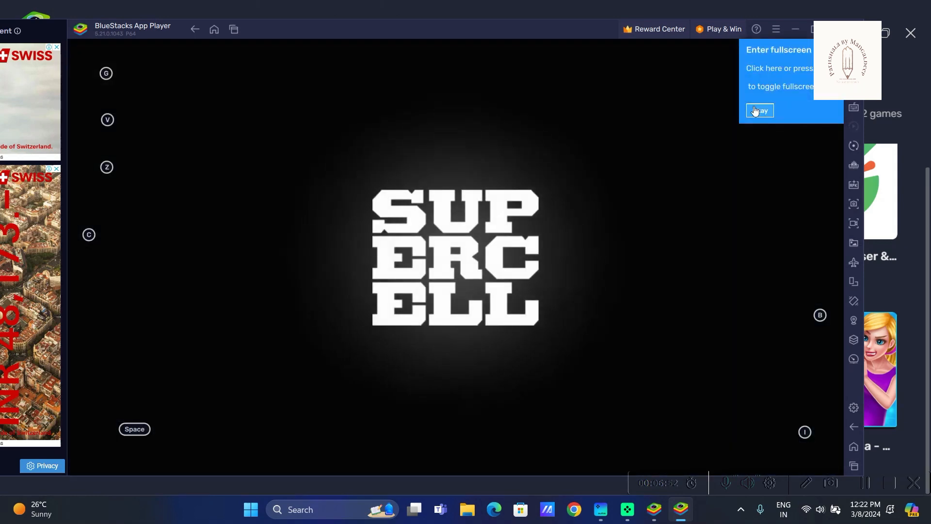
pyautogui.click(760, 110)
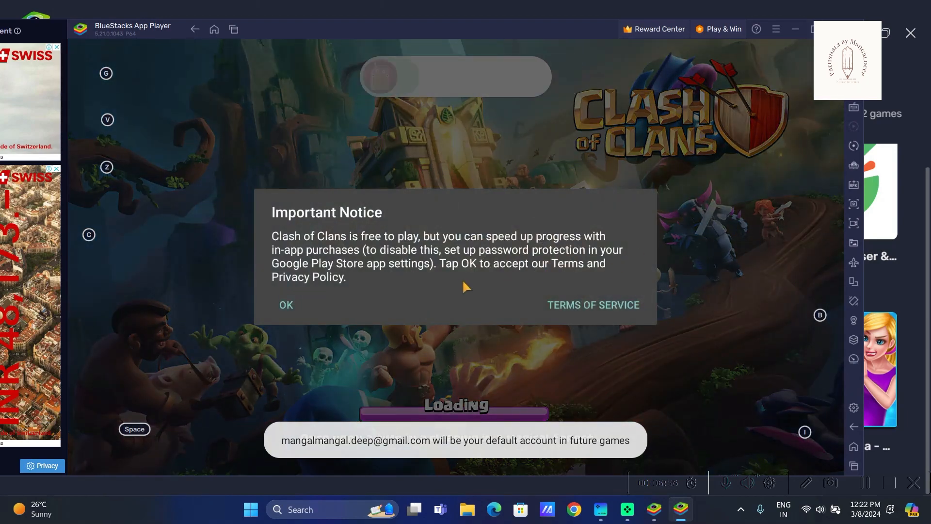
pyautogui.click(290, 305)
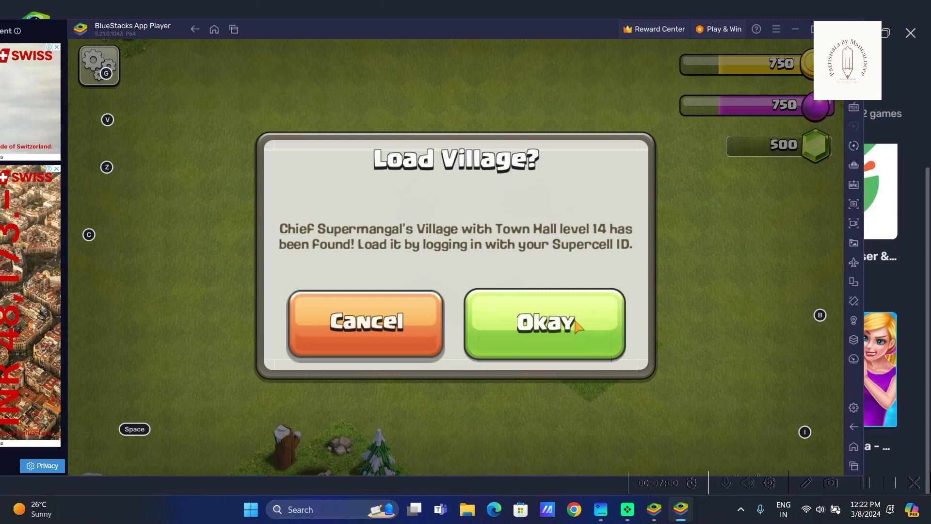
# - Agree to load the village, log into Supercell ID with the emailed verification code, and confirm
pyautogui.click(579, 326)
pyautogui.click(750, 234)
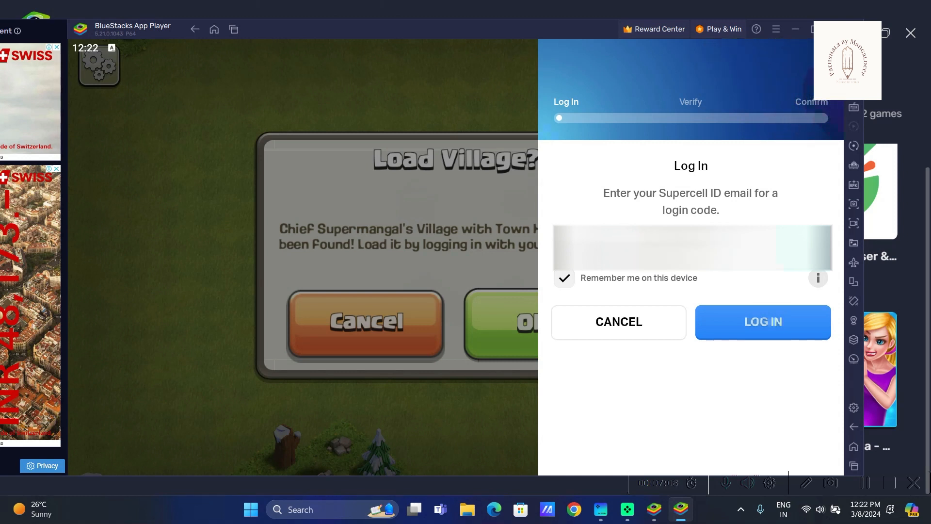
pyautogui.click(783, 330)
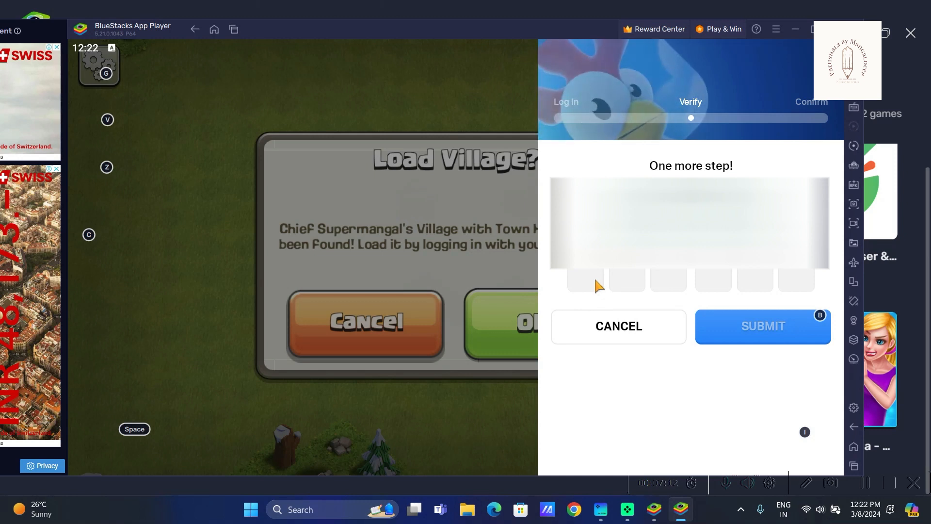
pyautogui.click(574, 283)
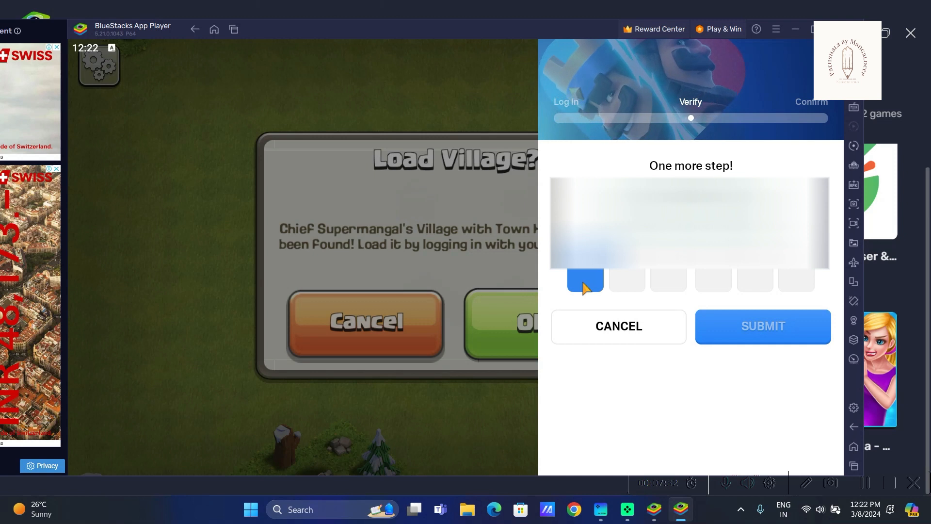
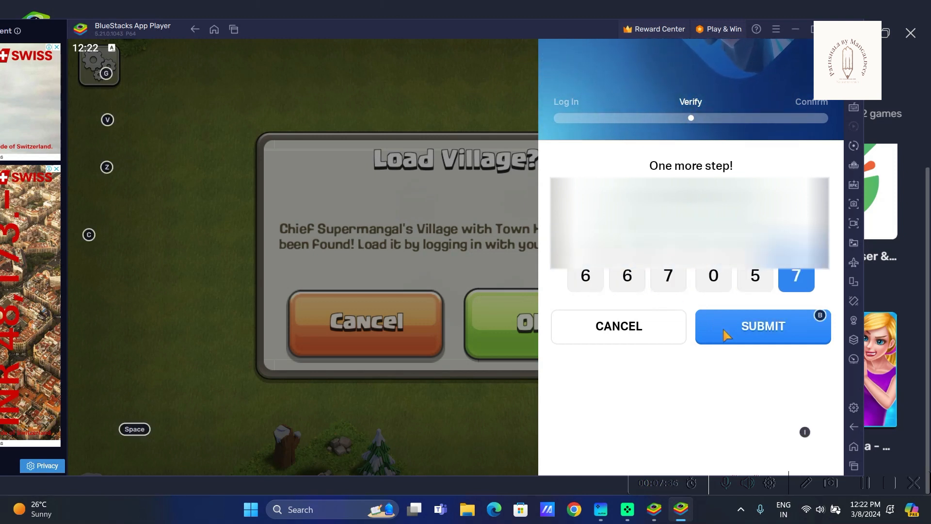
pyautogui.click(727, 333)
pyautogui.click(765, 251)
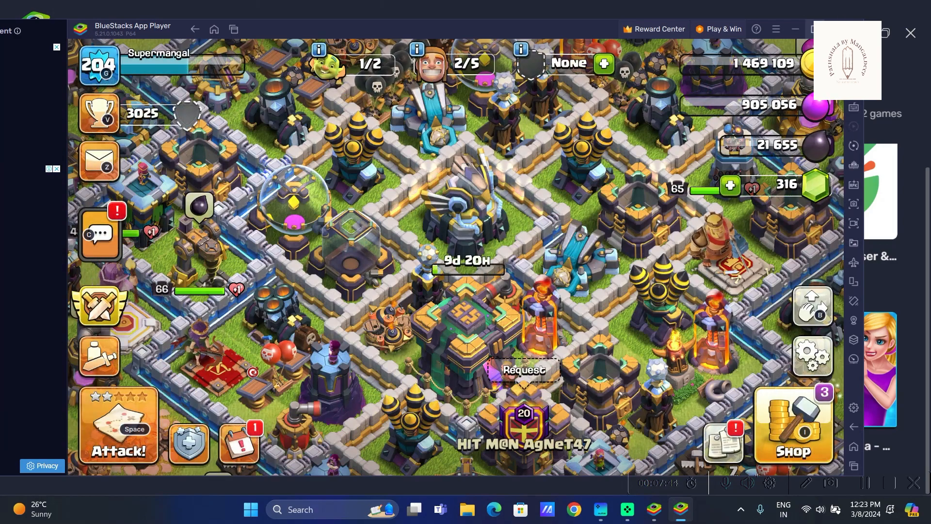
# - Maximise the game, zoom out, collect dark elixir, elixir and gold, then close the App Player
pyautogui.click(816, 29)
pyautogui.scroll(-5, 482, 238)
pyautogui.scroll(-3, 483, 244)
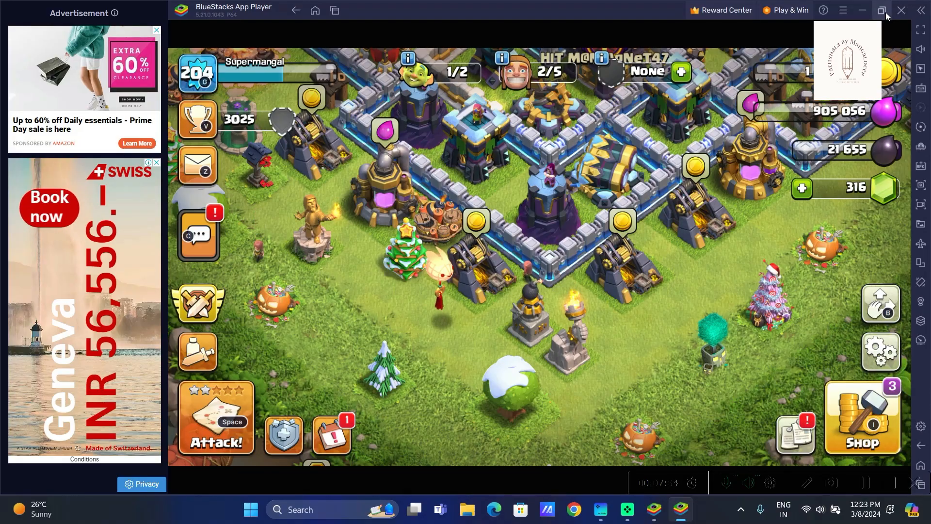
pyautogui.scroll(-3, 567, 243)
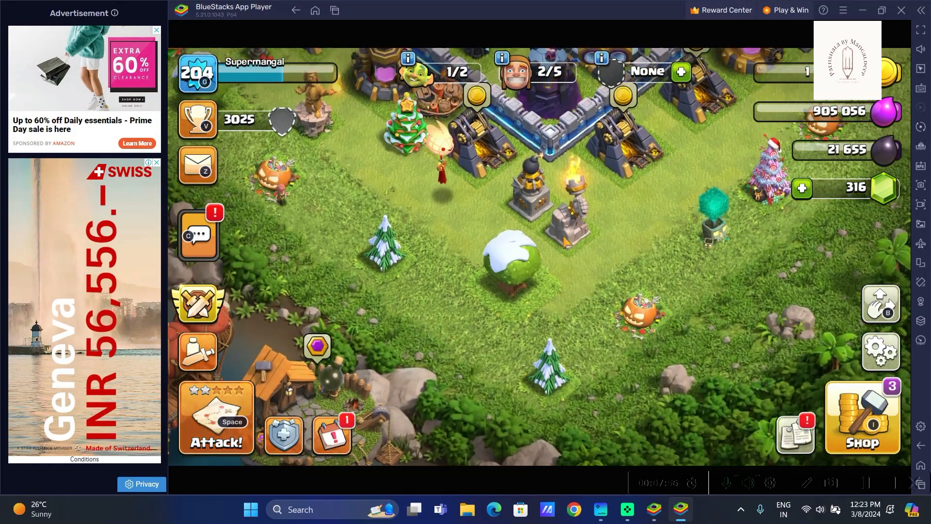
pyautogui.scroll(-5, 566, 243)
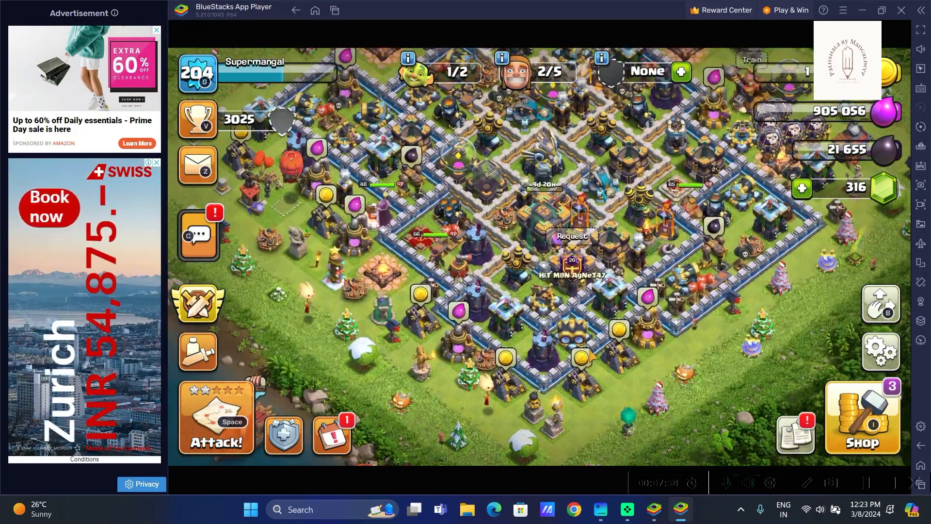
pyautogui.moveTo(593, 357); pyautogui.dragTo(584, 417)
pyautogui.click(705, 299)
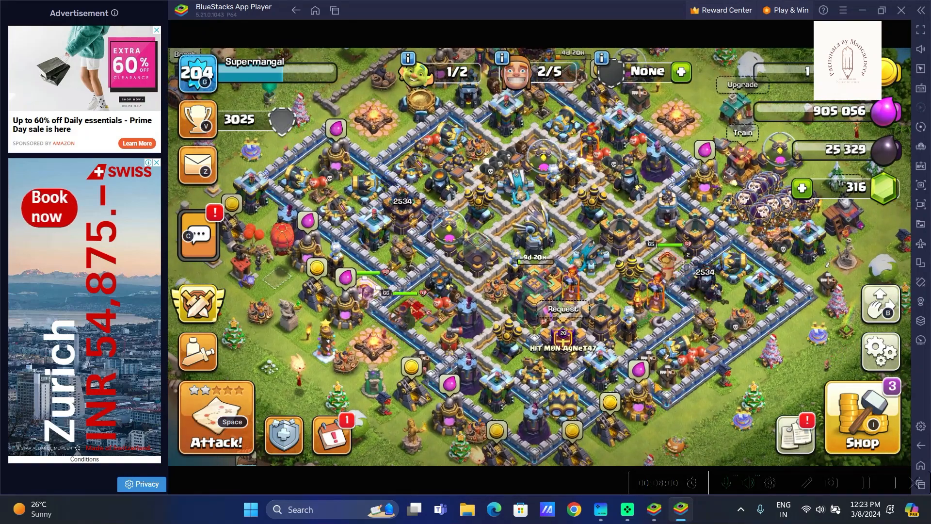
pyautogui.click(645, 381)
pyautogui.click(611, 403)
pyautogui.moveTo(653, 152); pyautogui.dragTo(636, 287)
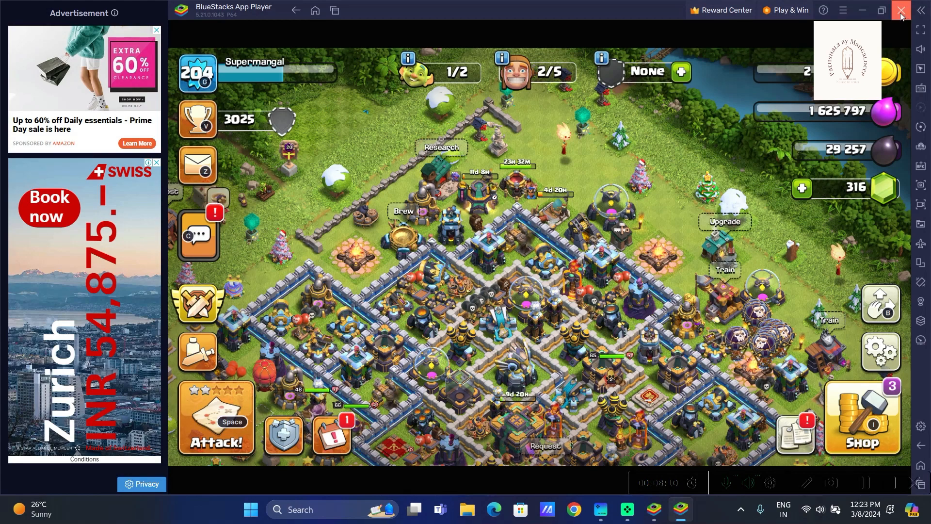
pyautogui.click(901, 11)
# - Close the Clash of Clans App Player and the launcher, then dismiss the My Games tip after relaunching
pyautogui.click(525, 276)
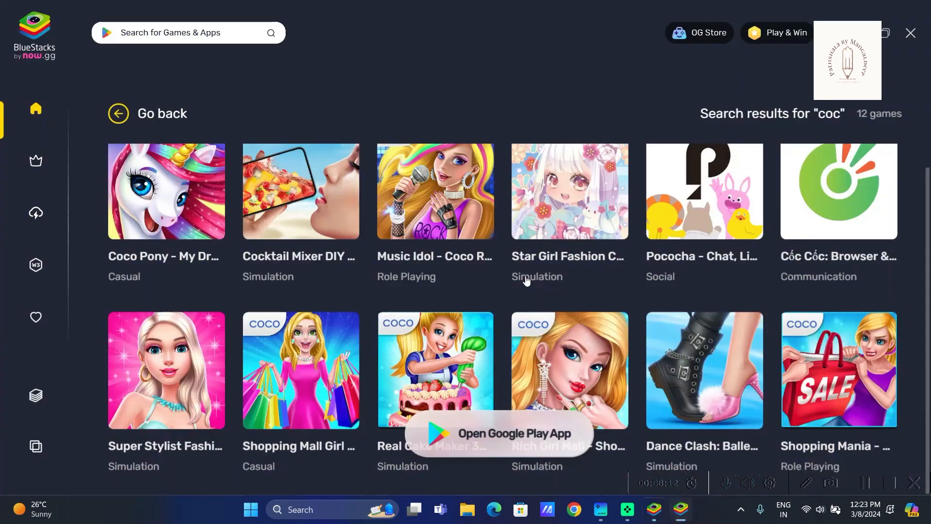
pyautogui.click(911, 33)
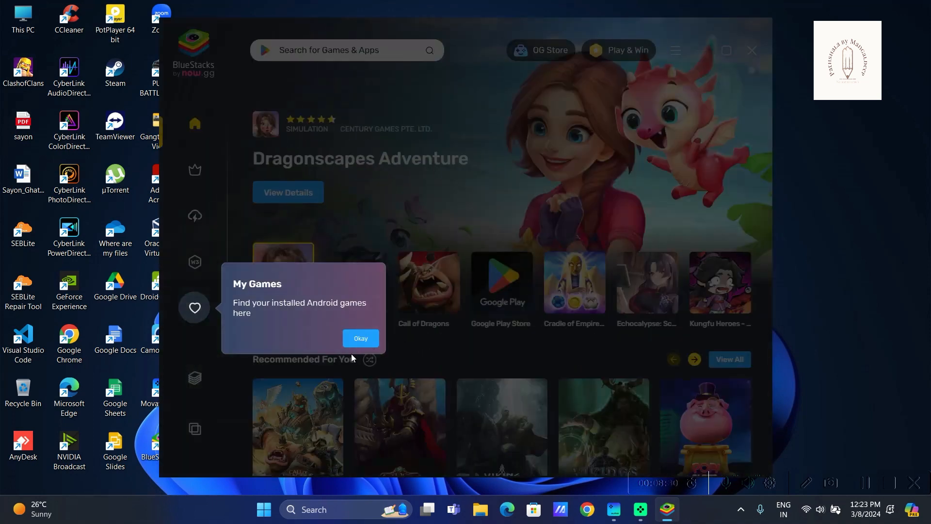
pyautogui.click(358, 340)
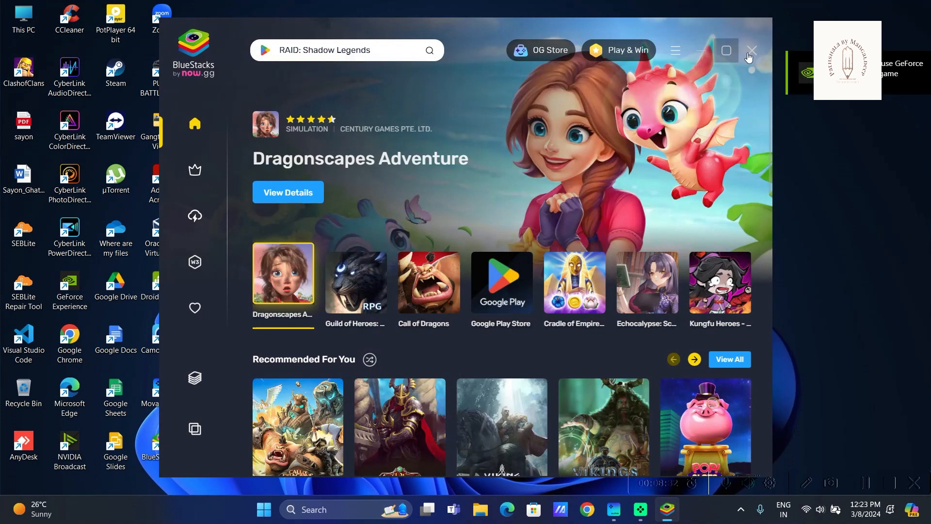